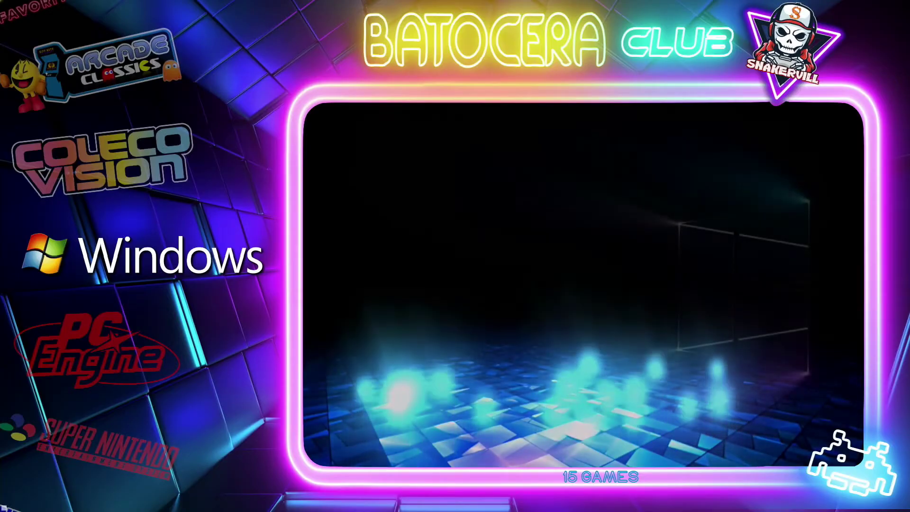
- Enter the Windows system from the carousel, landing on Astebreed's details page
key(Return)
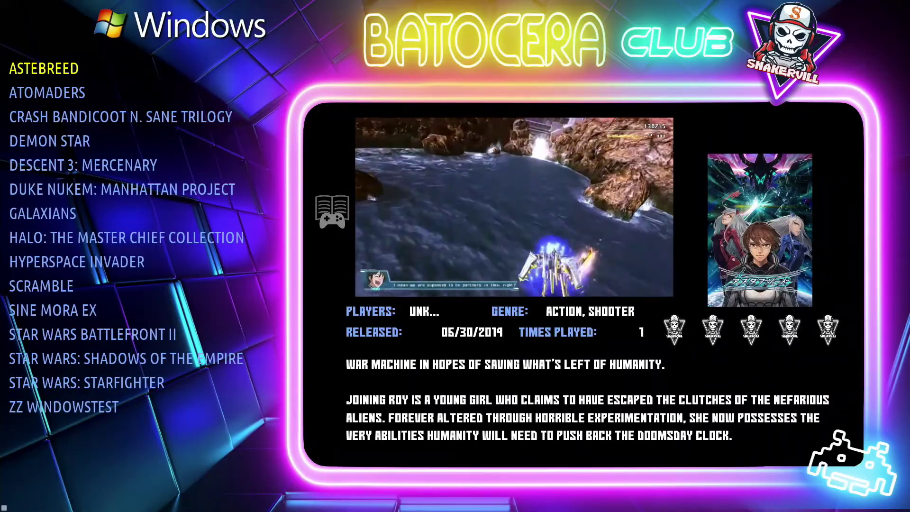
- Browse the Windows games from Crash Bandicoot down to Star Wars: Starfighter, then back to Shadows of the Empire
click(120, 117)
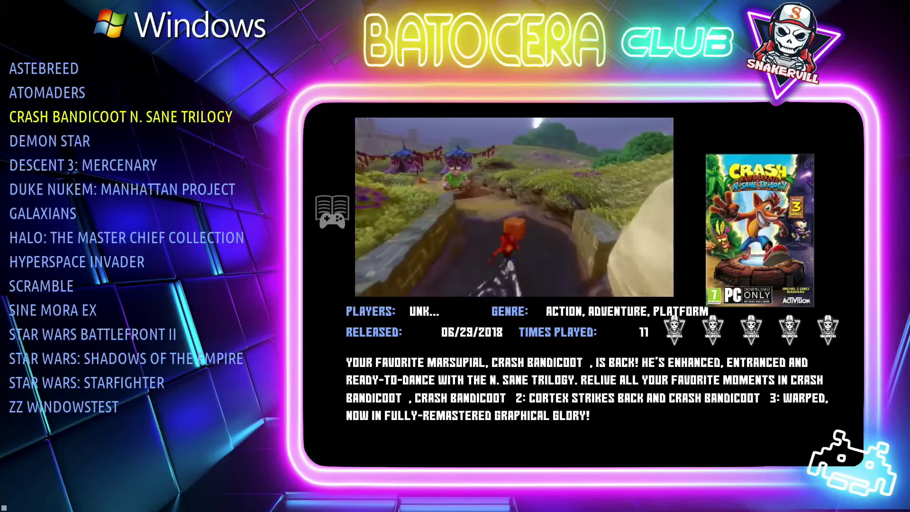
click(49, 141)
click(83, 165)
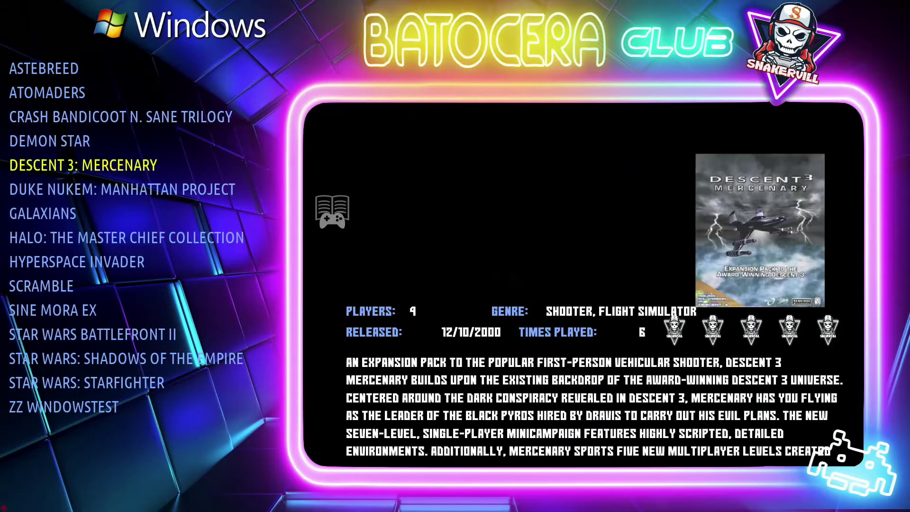
click(122, 189)
click(43, 213)
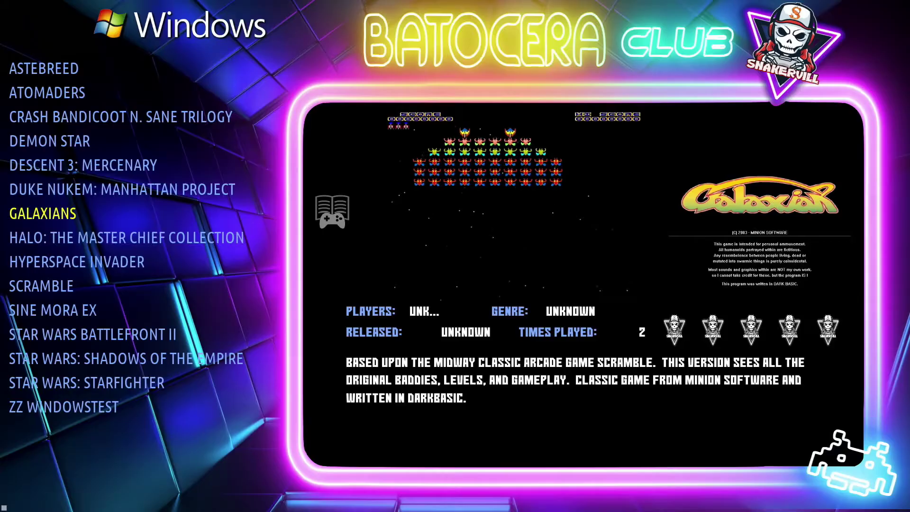
click(127, 237)
click(77, 262)
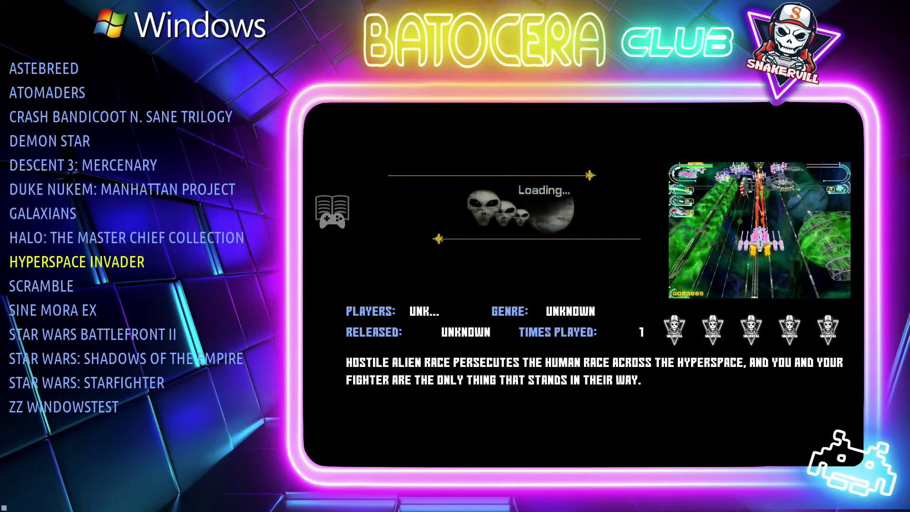
click(42, 285)
click(53, 310)
click(92, 334)
click(126, 358)
click(87, 383)
click(126, 358)
- Return to the system carousel with Windows showing and bring up the file manager with F1
key(Up)
key(Up)
key(Up)
key(Up)
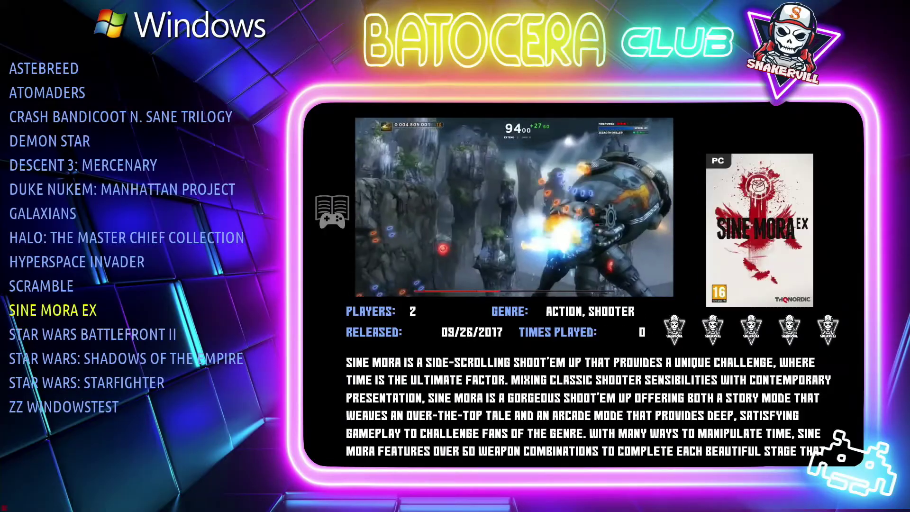
key(Escape)
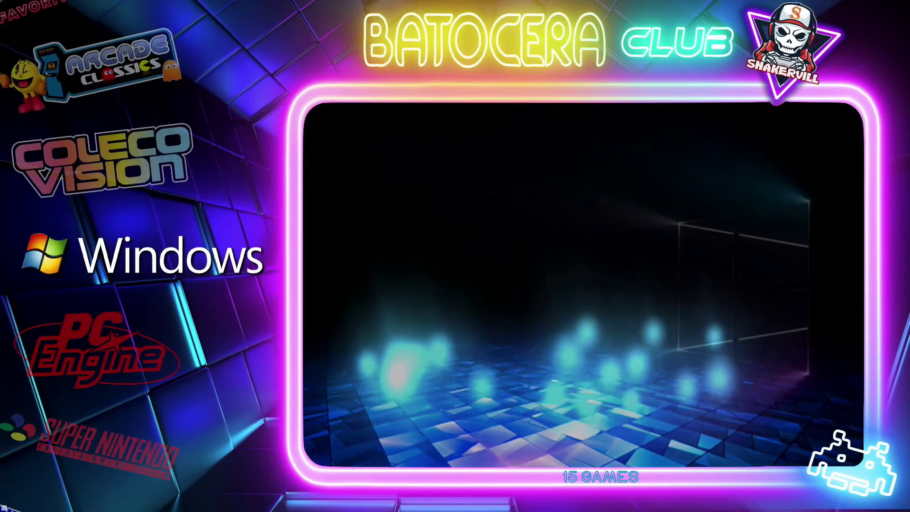
key(F1)
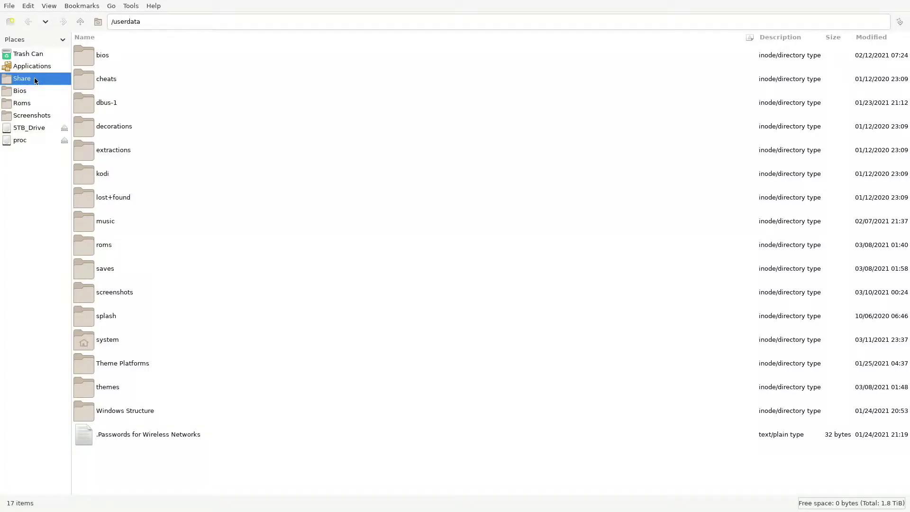
- Go into 5TB_Drive's 000 Batocera Installs folder and select GalactixSetup.exe
click(32, 127)
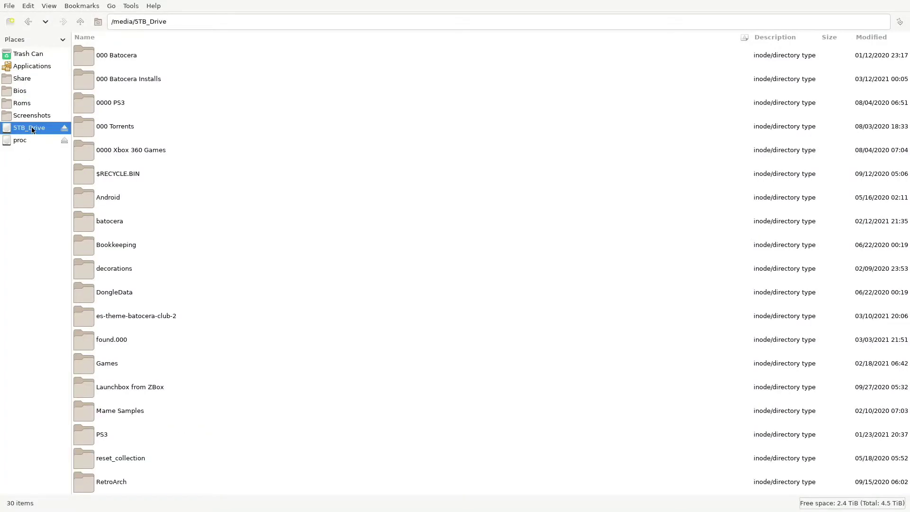
double_click(141, 83)
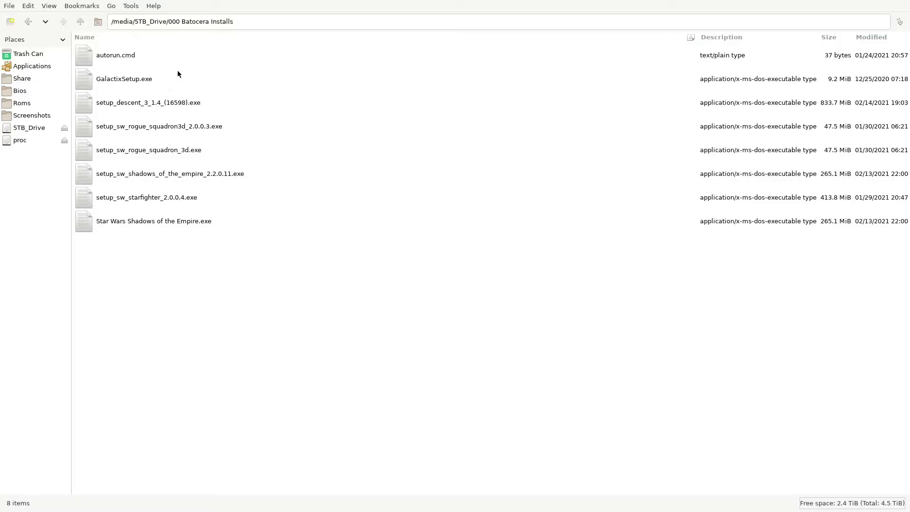
click(138, 80)
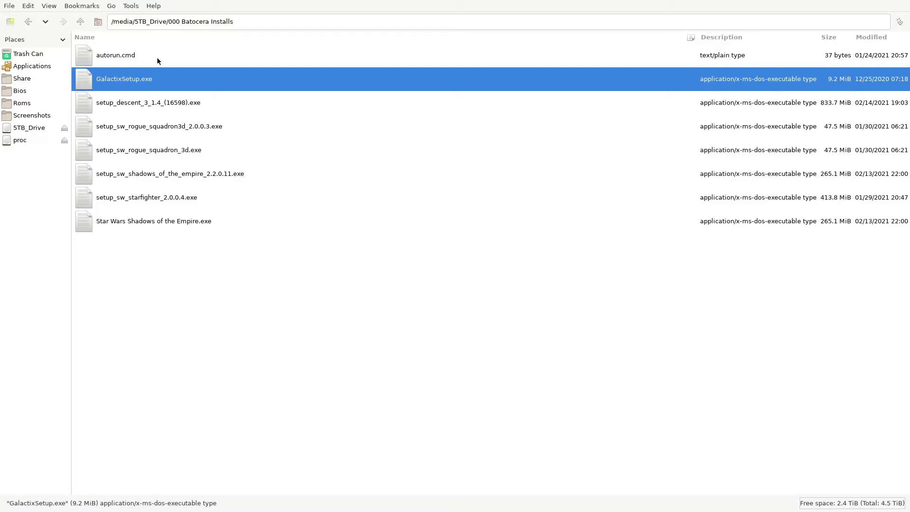
- Rename GalactixSetup.exe to Galactix.exe by removing 'Setup', then bring up its file actions
right_click(136, 81)
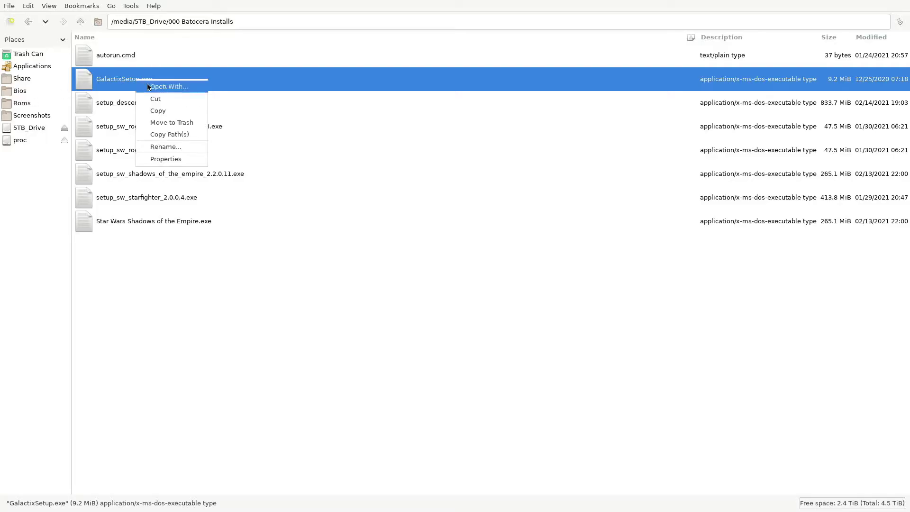
click(174, 147)
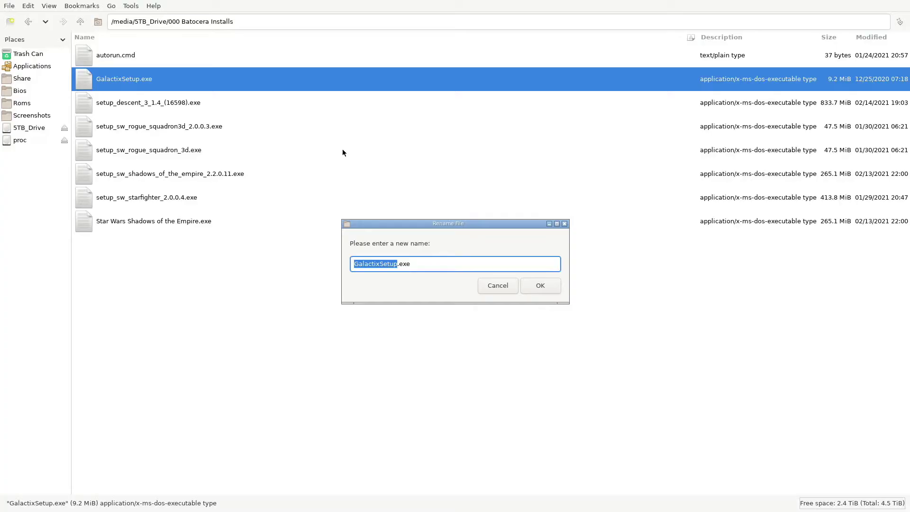
key(Right)
key(BackSpace)
key(BackSpace)
key(BackSpace)
key(BackSpace)
key(BackSpace)
key(Return)
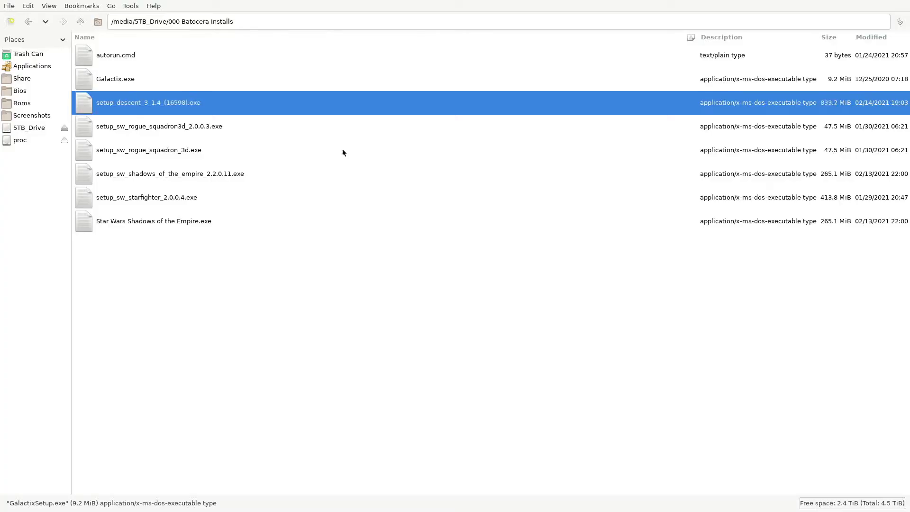
click(126, 79)
right_click(125, 80)
- Copy Galactix.exe into /userdata/roms/windows_installers and close the file manager window
click(146, 109)
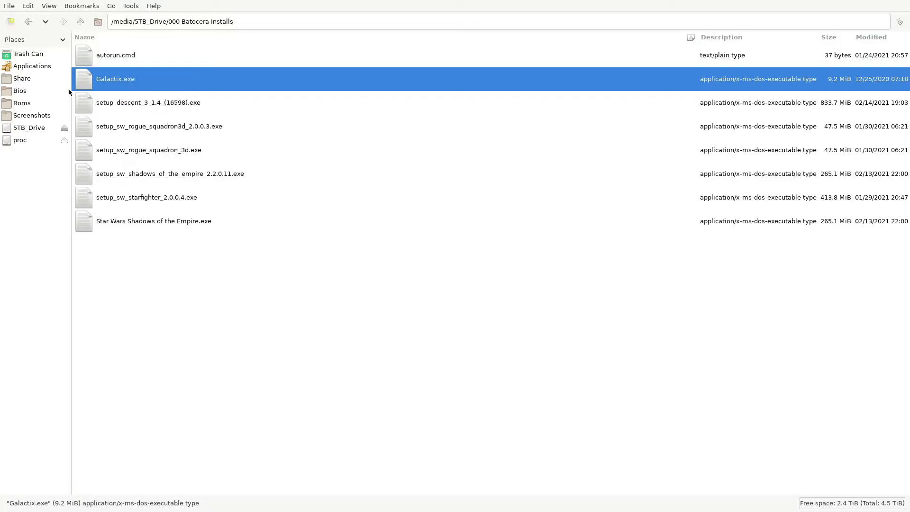
click(25, 105)
scroll(497, 309, down, 5)
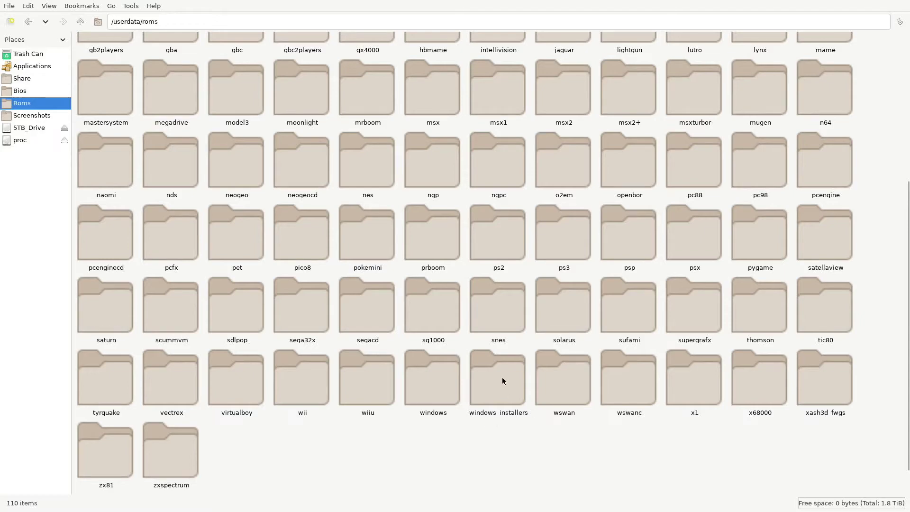
double_click(503, 381)
right_click(289, 94)
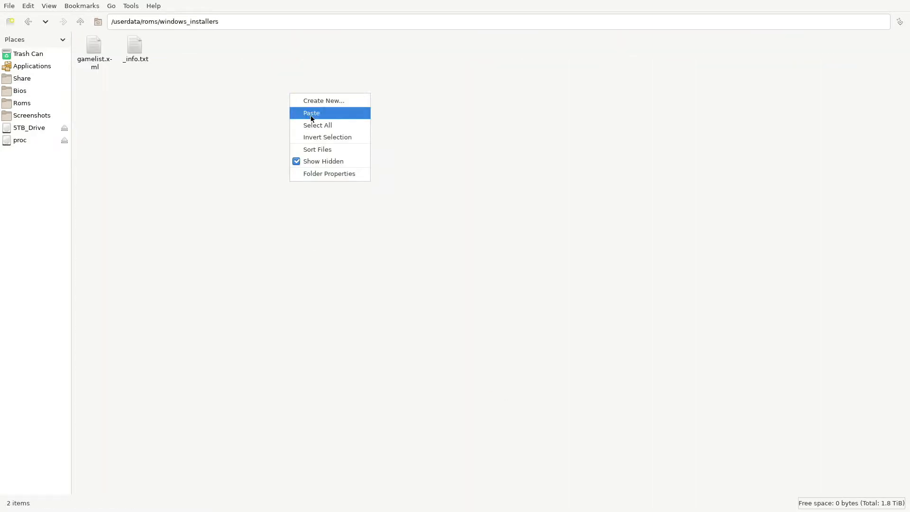
click(311, 113)
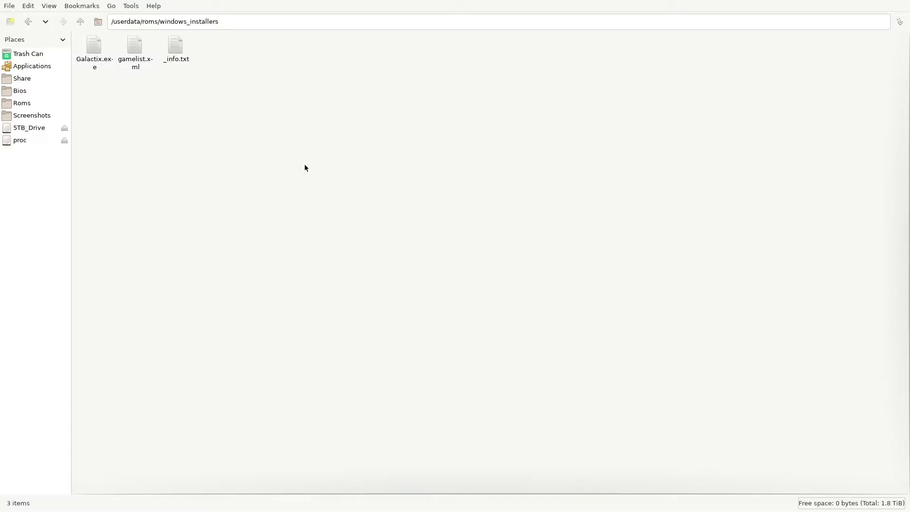
click(9, 6)
click(39, 81)
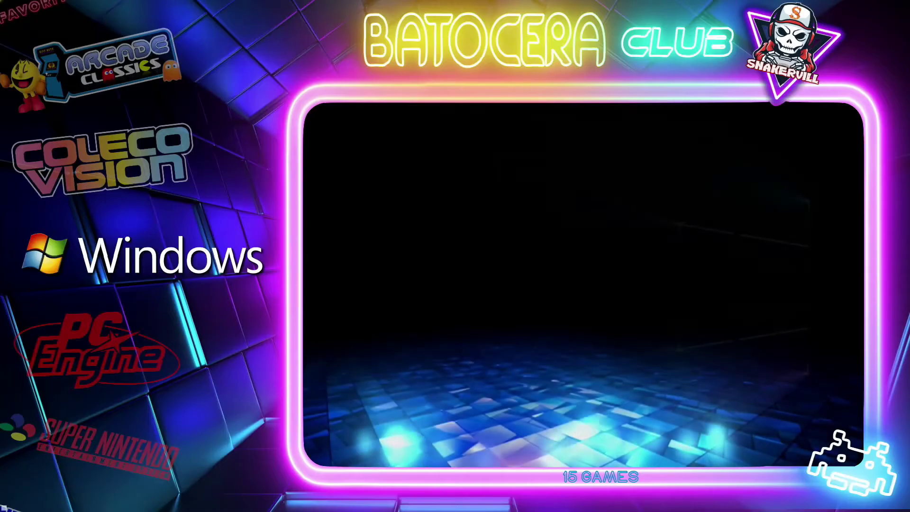
- Run Update Games Lists from the Main Menu's Games Settings
key(Return)
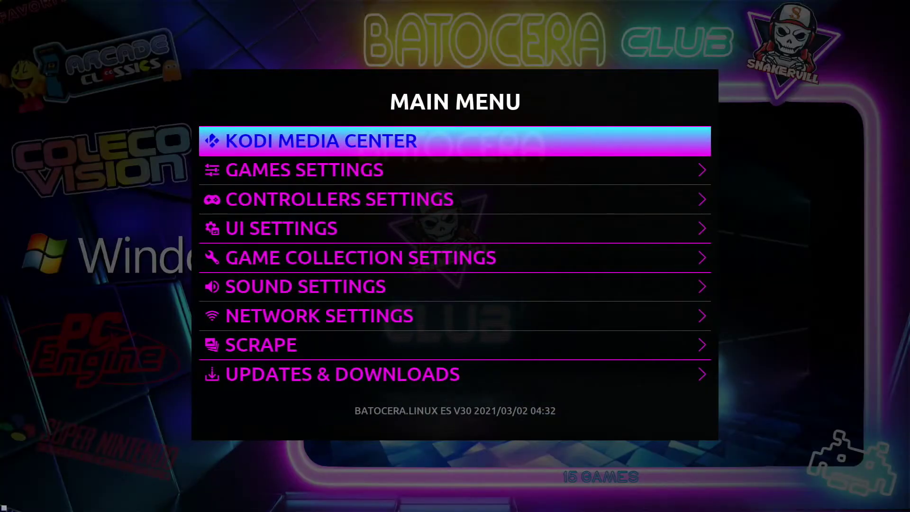
key(Down)
key(Return)
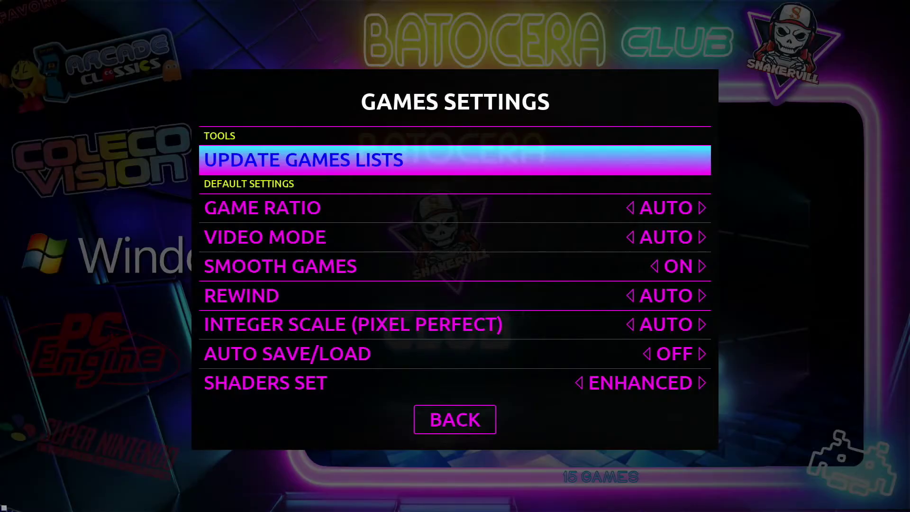
key(Return)
key(Return)
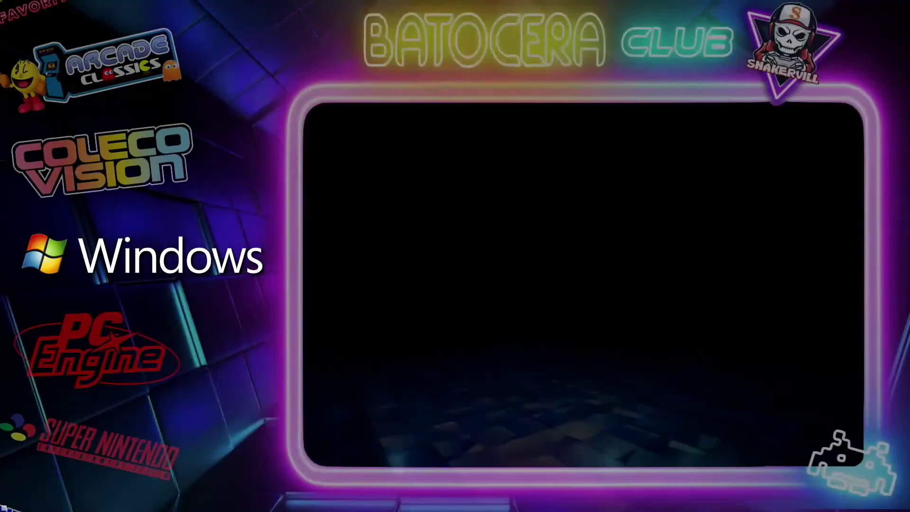
- Enter the Windows list, open the Install a new Windows game folder and launch GALACTIX
key(Return)
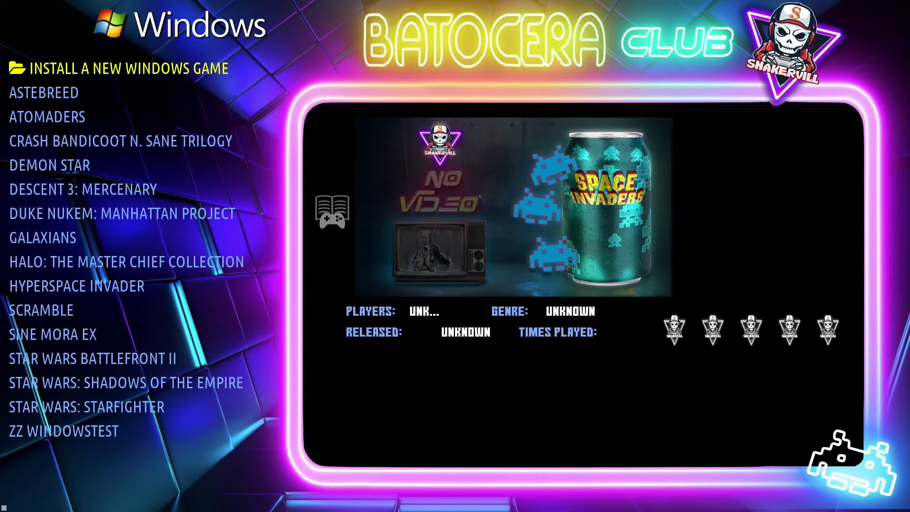
key(Down)
key(Up)
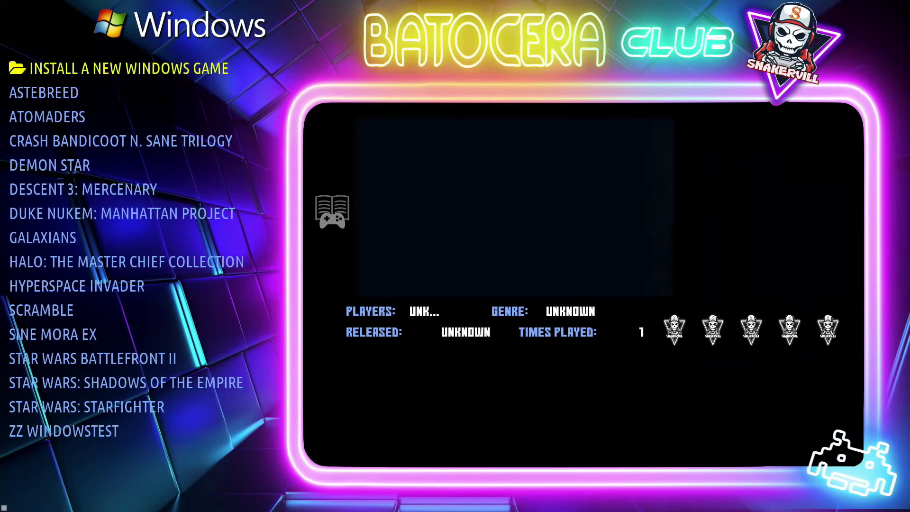
key(Return)
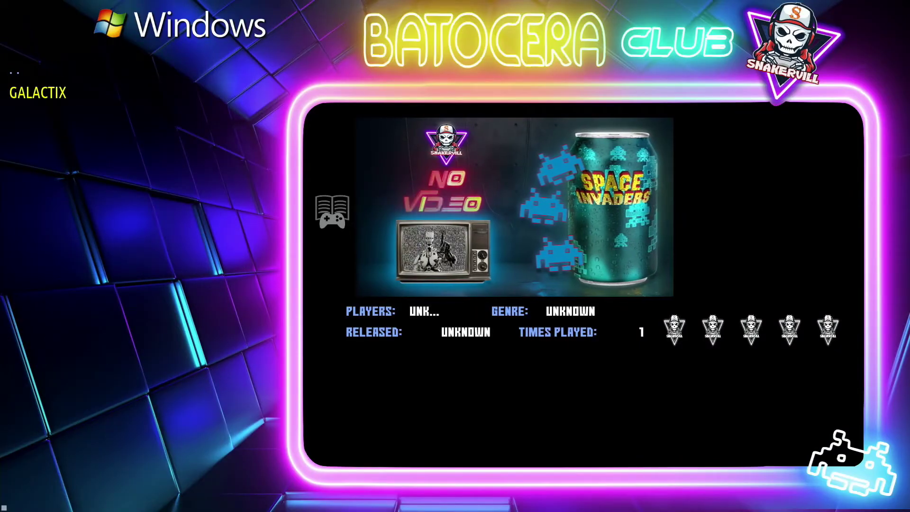
key(Return)
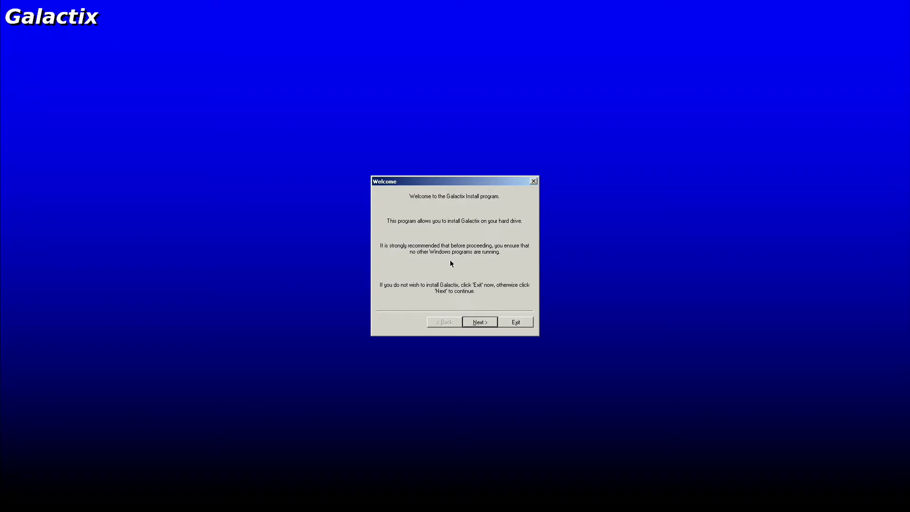
- Install Galactix to C:\Program Files (x86)\Galactix, accepting directory creation and low disk space, then exit
click(483, 324)
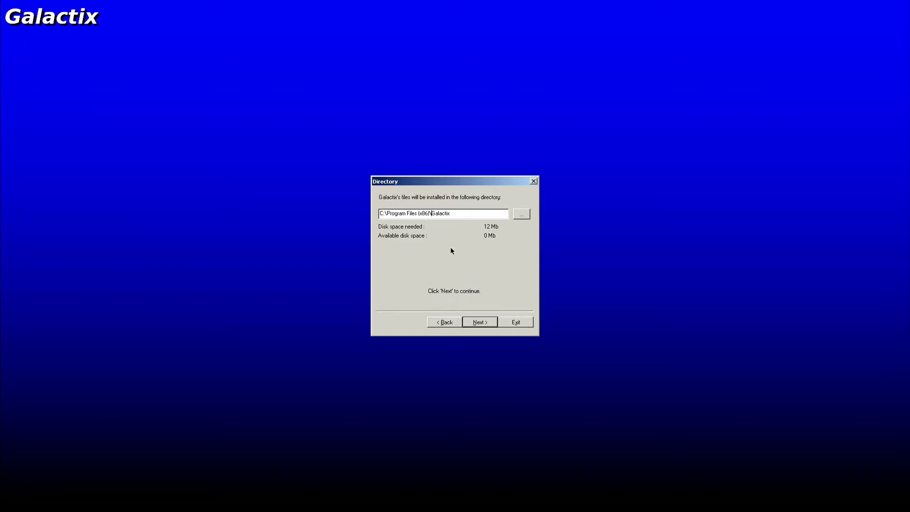
click(484, 326)
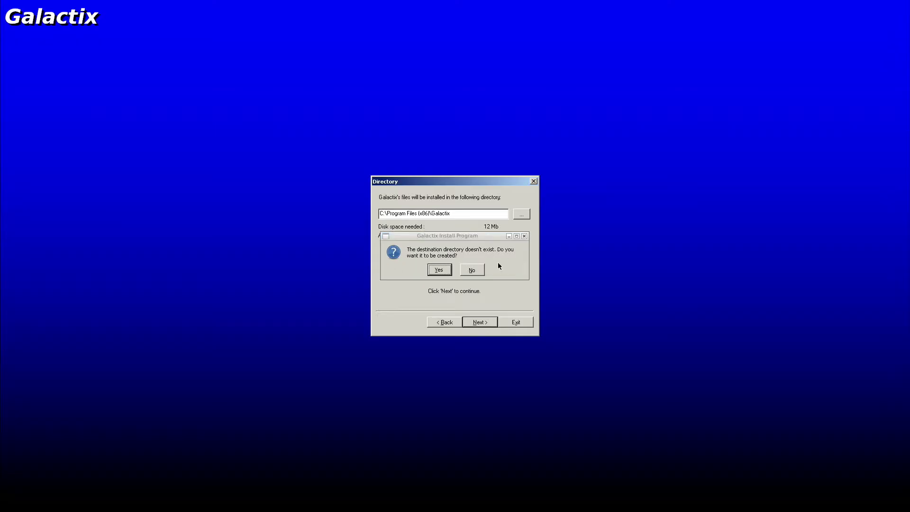
click(440, 270)
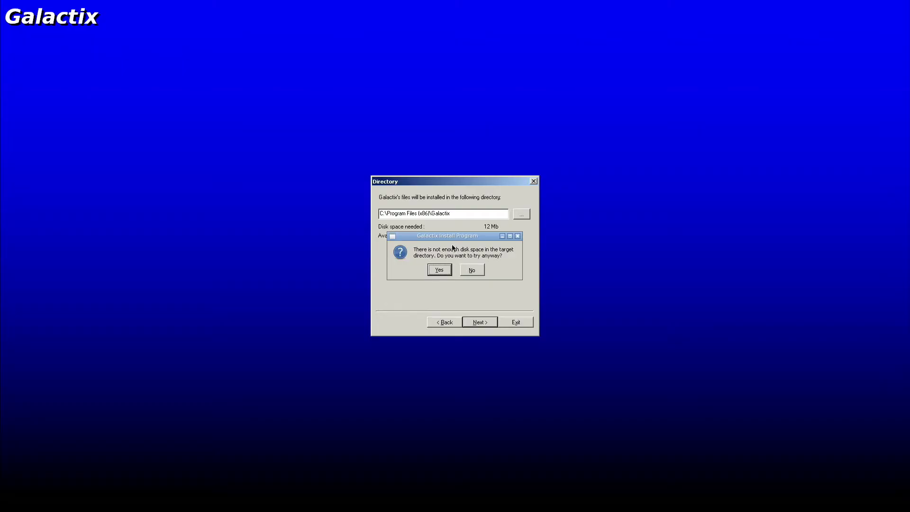
click(441, 270)
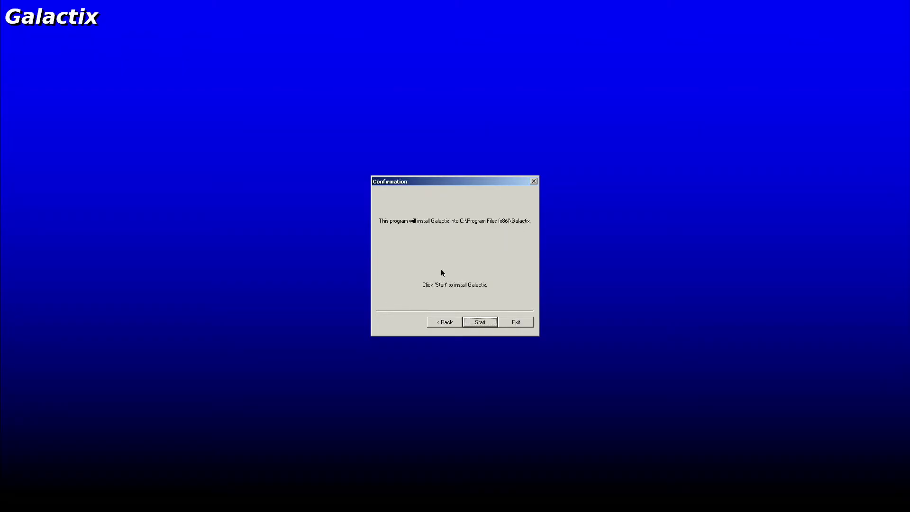
click(480, 323)
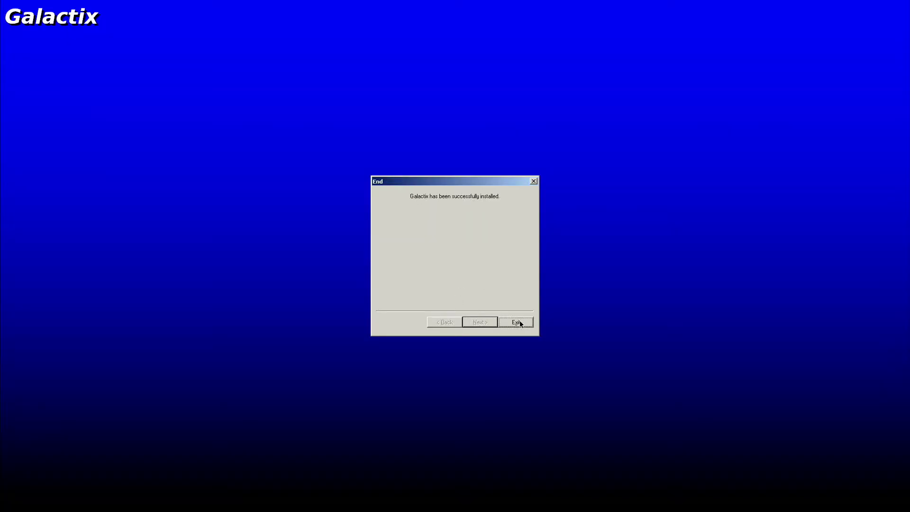
click(520, 324)
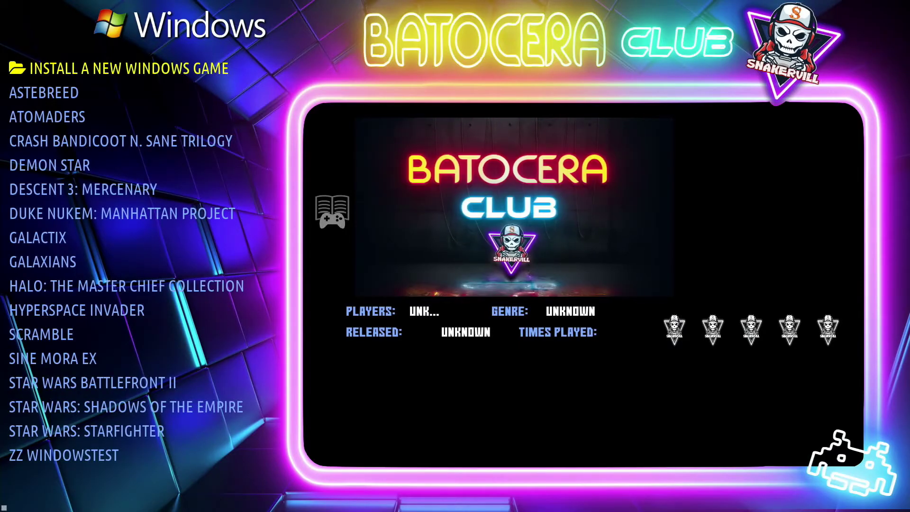
- Step through the Windows game list to confirm GALACTIX now appears
key(Down)
key(Up)
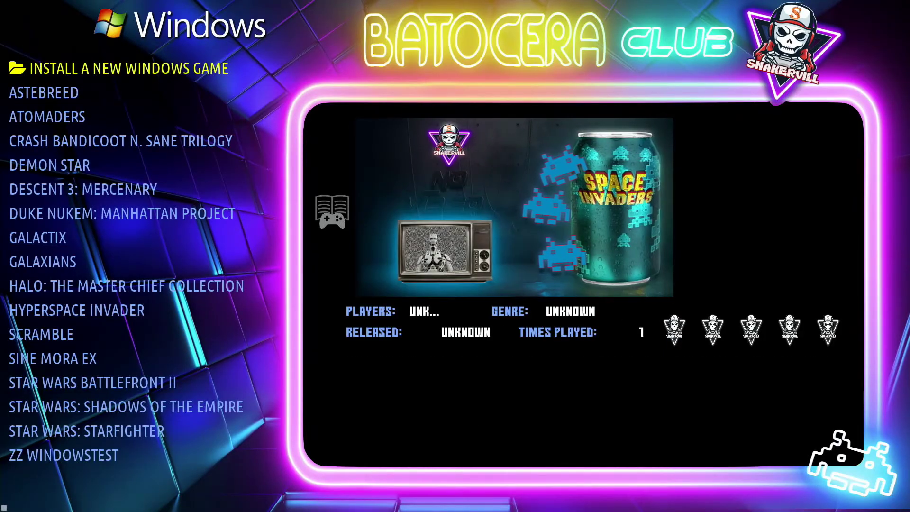